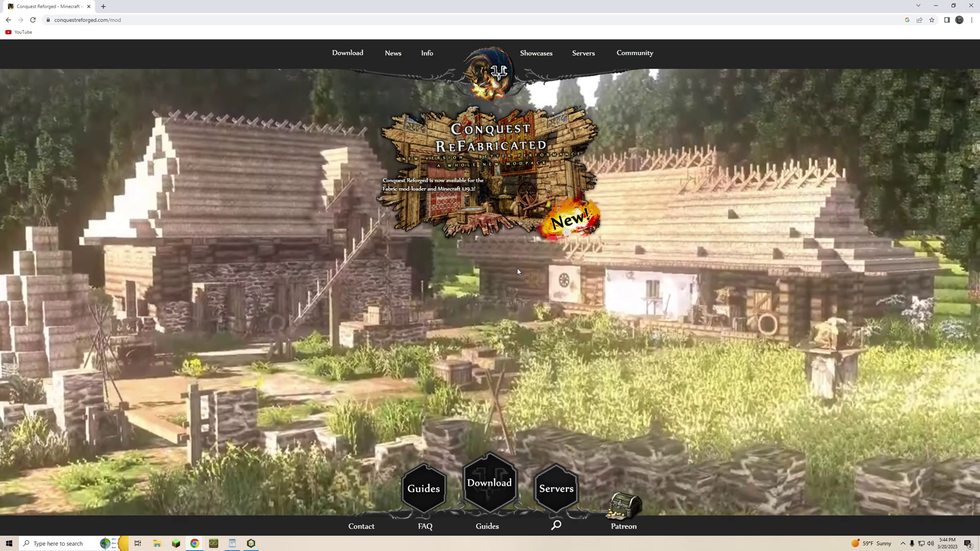
- Open the site's latest news and read the Conquest ReFabricated post on the Fabric release and how to install it
left_click(397, 57)
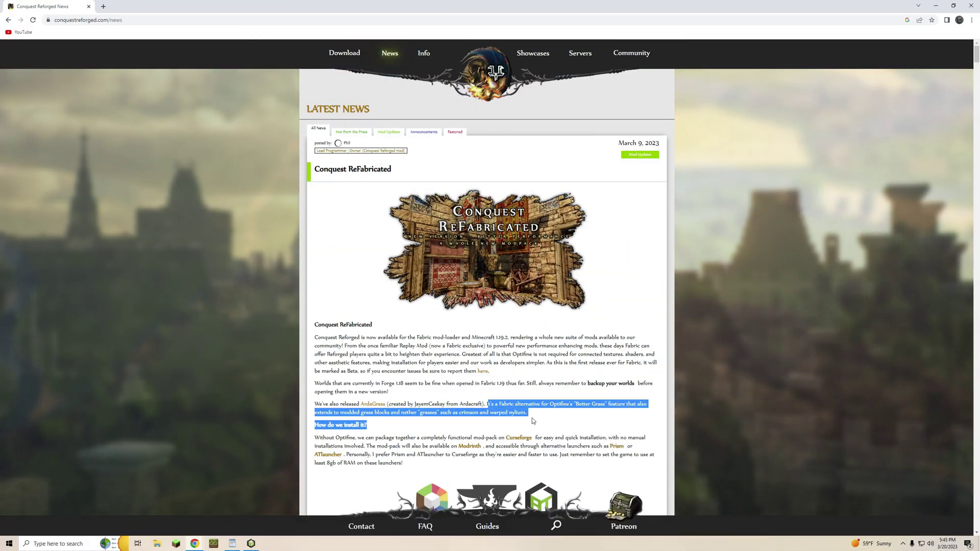
left_click_drag(532, 420, 537, 415)
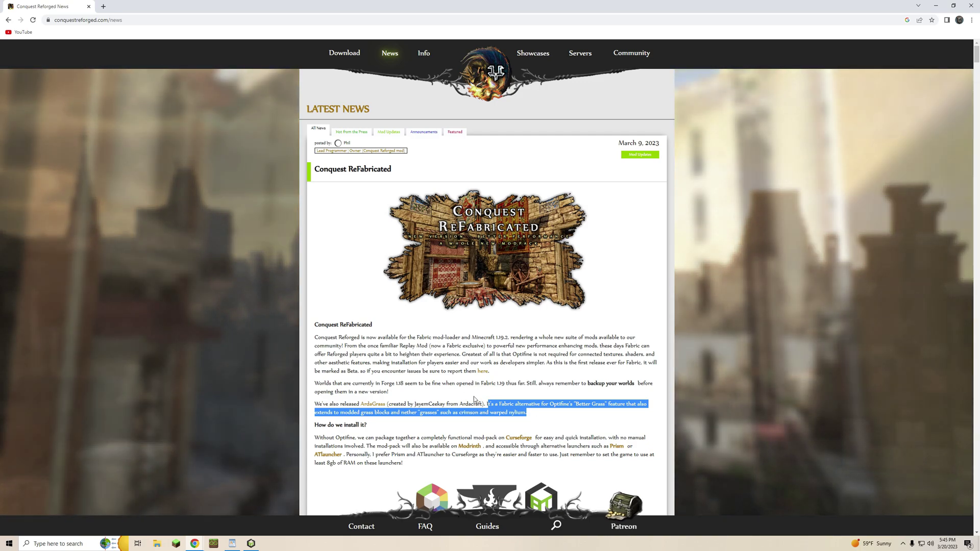
mouse_move(494, 372)
left_mouse_down()
mouse_move(358, 378)
mouse_move(478, 373)
left_mouse_up()
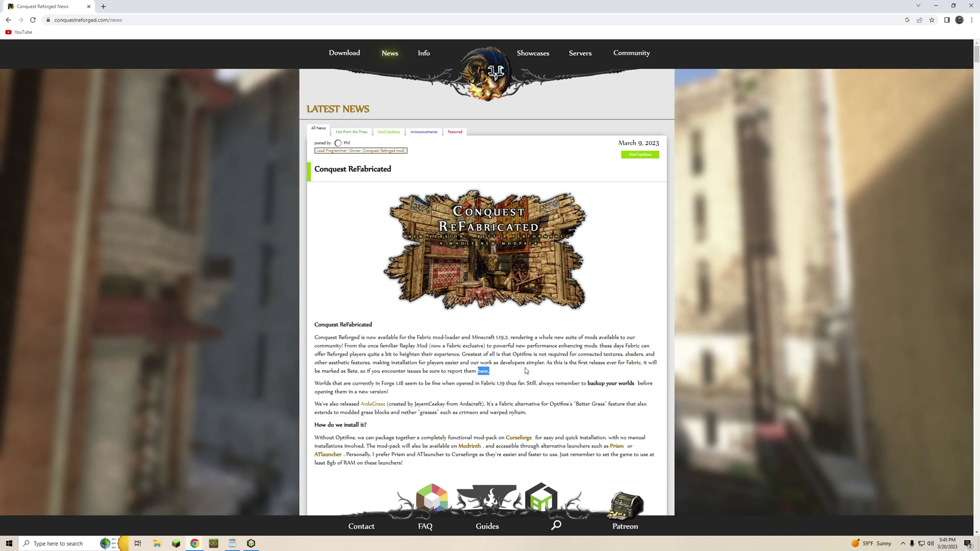
left_click(506, 377)
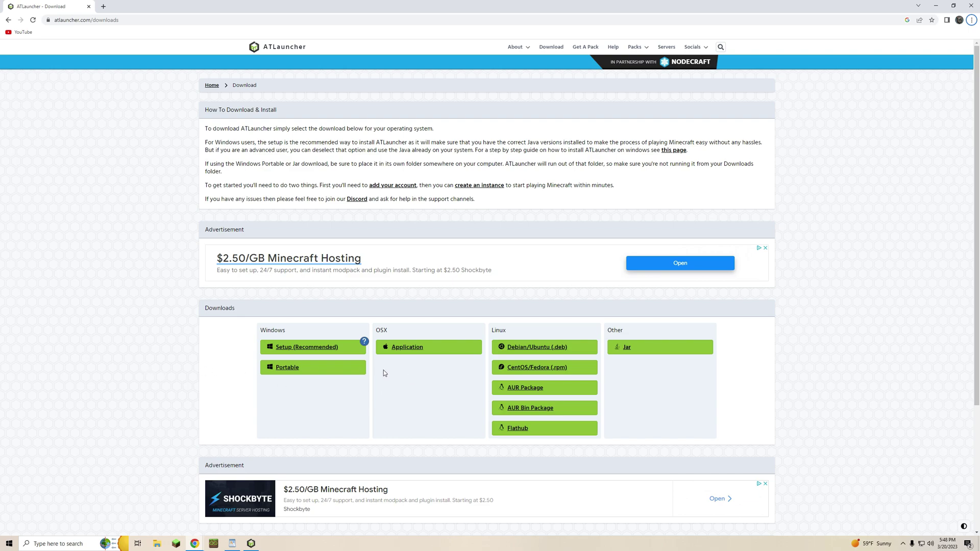
- Download the recommended Windows setup of ATLauncher and run the installer
left_click(322, 349)
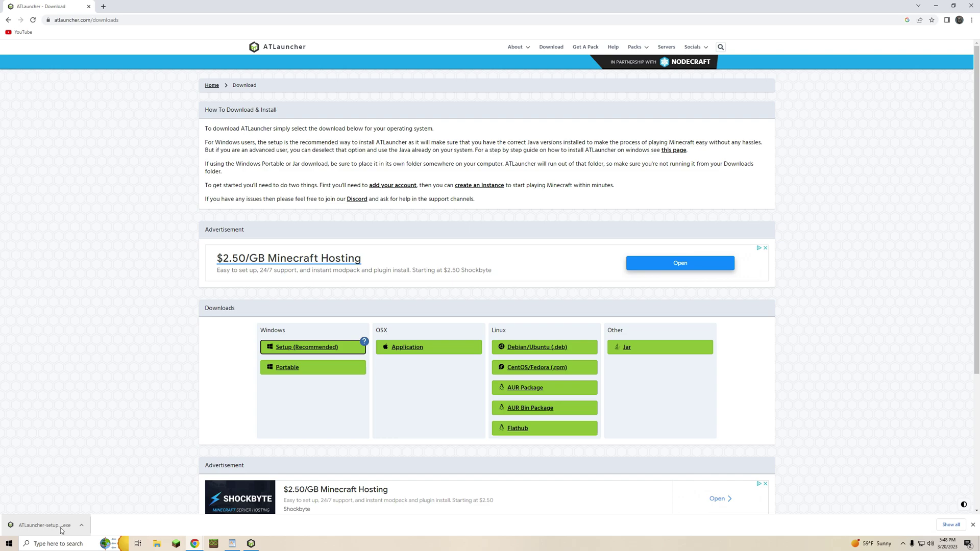
left_click(60, 529)
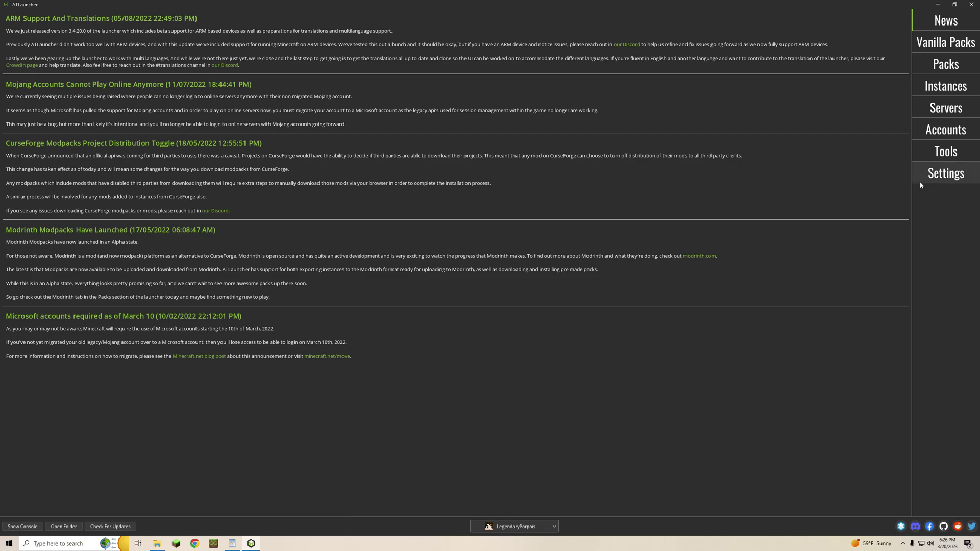
- Open the launcher's account management and check which Minecraft account is selected
left_click(933, 136)
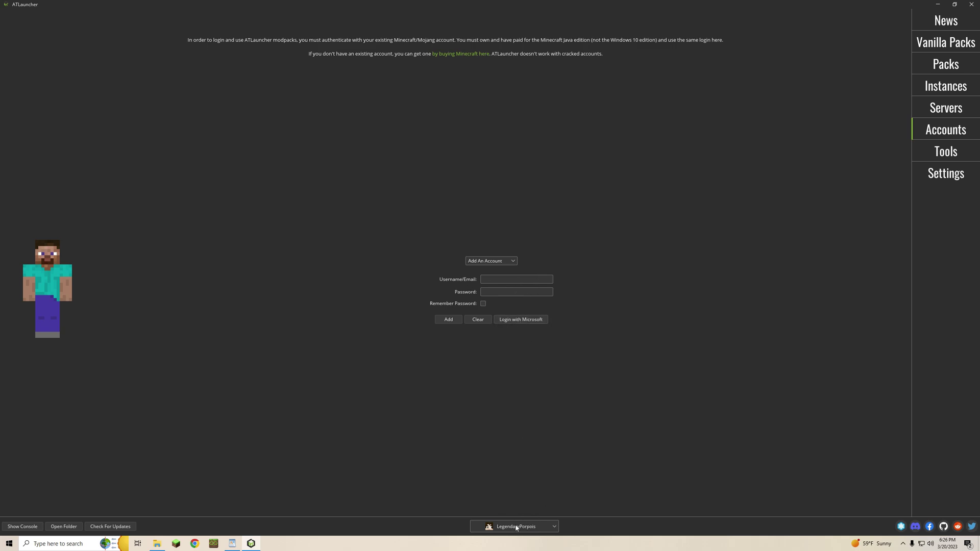
left_click(554, 528)
left_click(555, 513)
- Search the CurseForge packs for "Conquest Reforged"
left_click(944, 65)
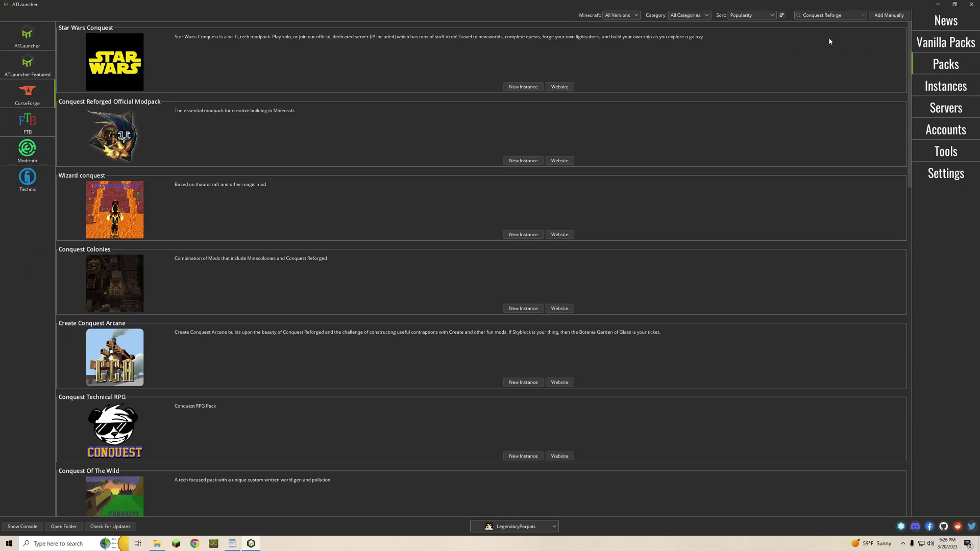
left_click(863, 15)
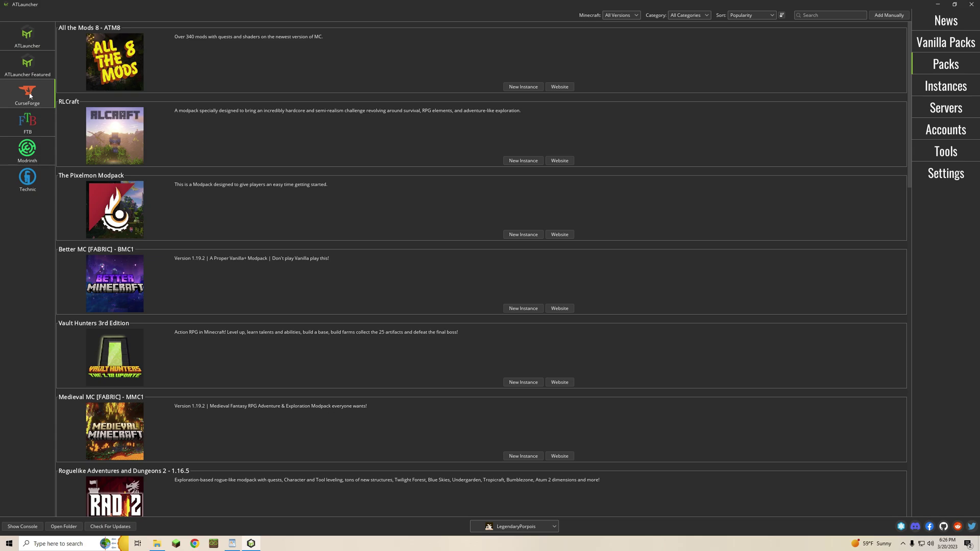
left_click(33, 41)
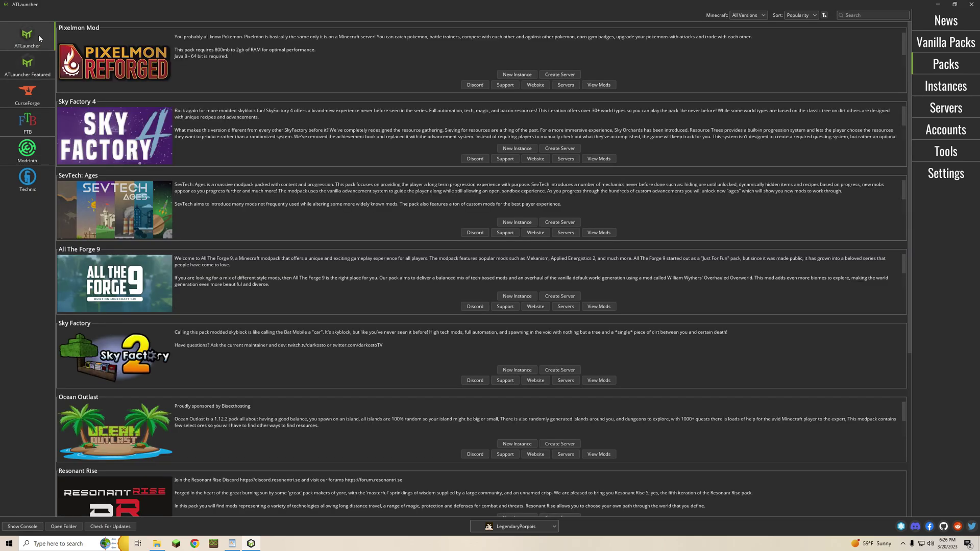
left_click(29, 100)
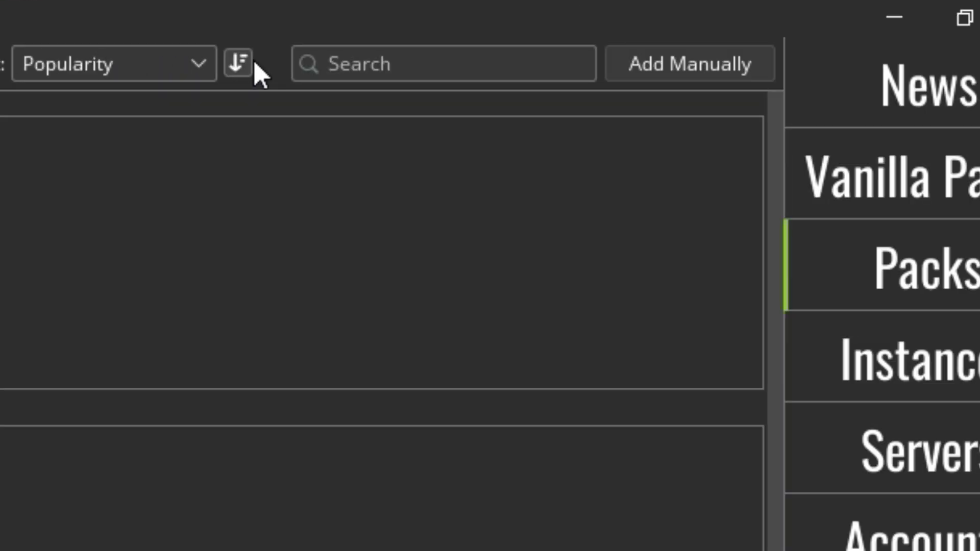
left_click(405, 66)
type("Conquest Reforg")
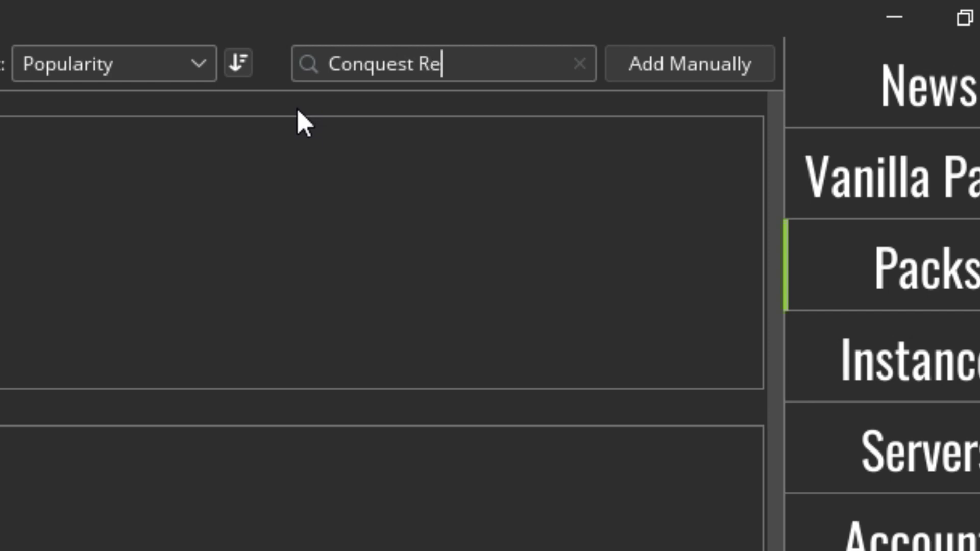
type("ed")
key("Return")
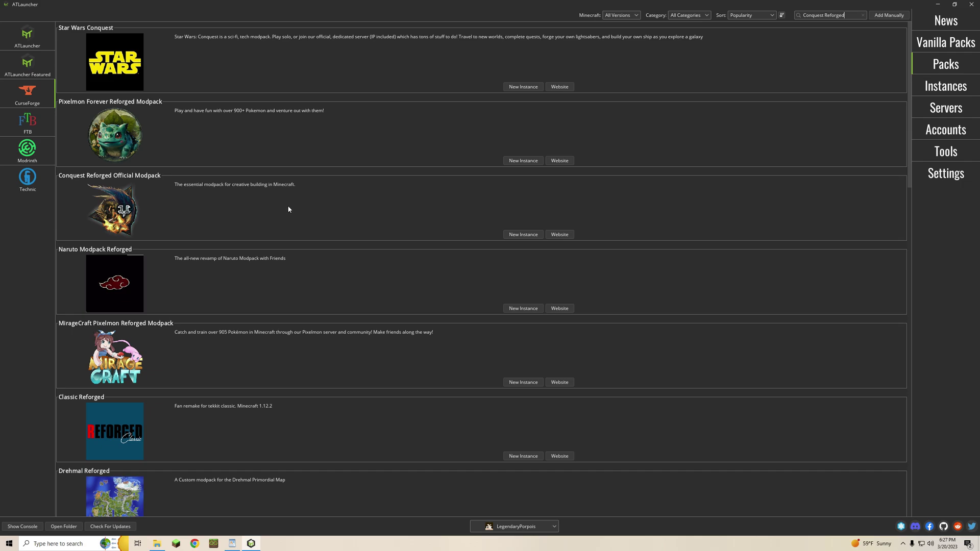
- Install the Conquest Reforged Official Modpack, version Fabric 1.19.2 v.1.0.1, as a new instance named TEST TEST TEST
left_click(523, 235)
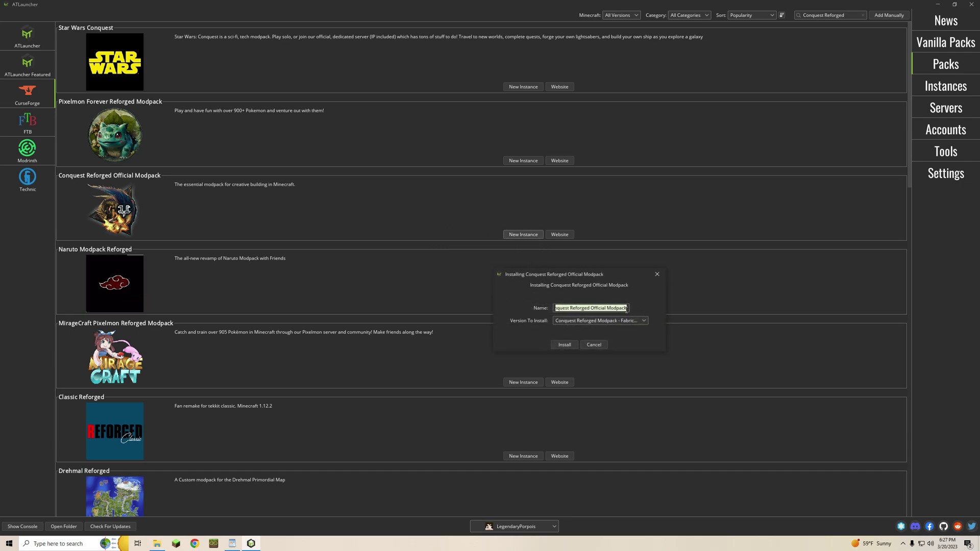
type("TES T")
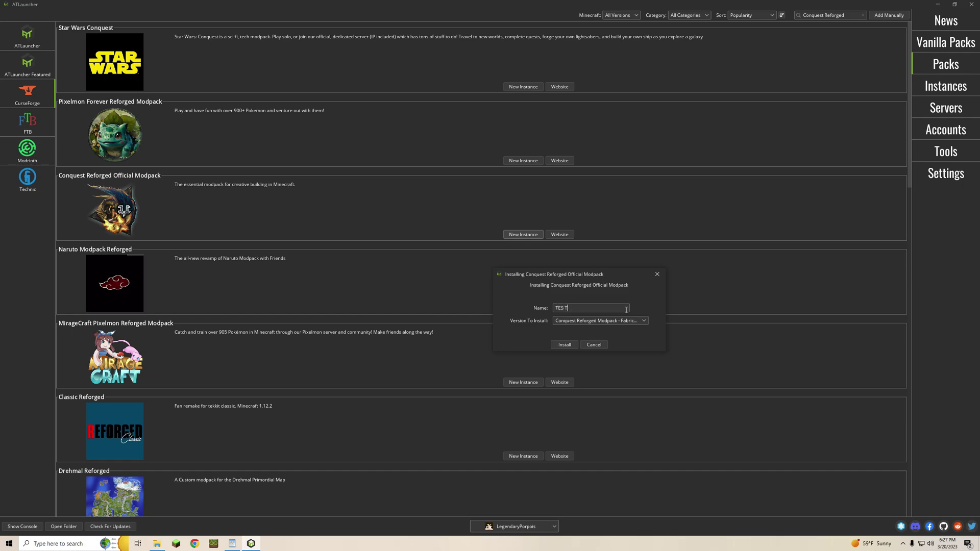
type("ESTEST TEST TEST")
left_click(599, 323)
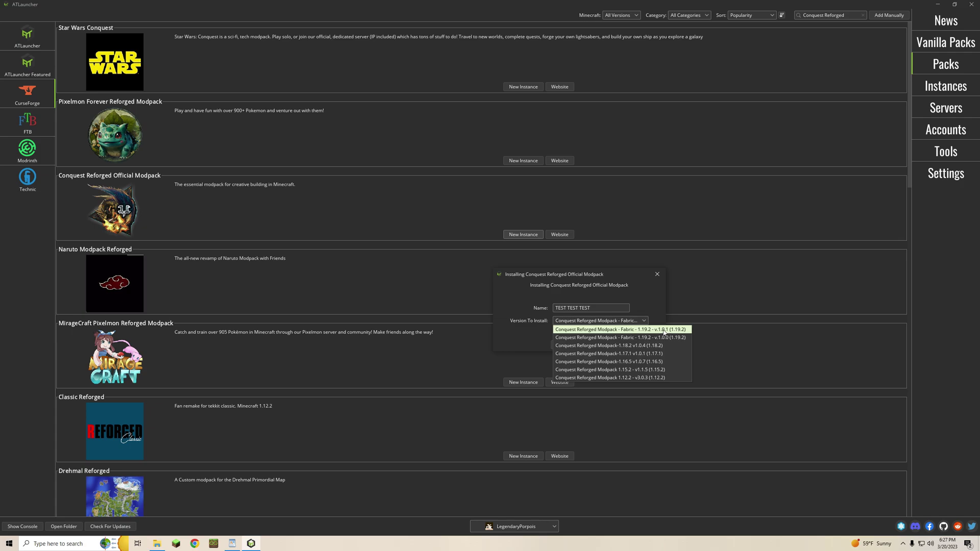
left_click(646, 306)
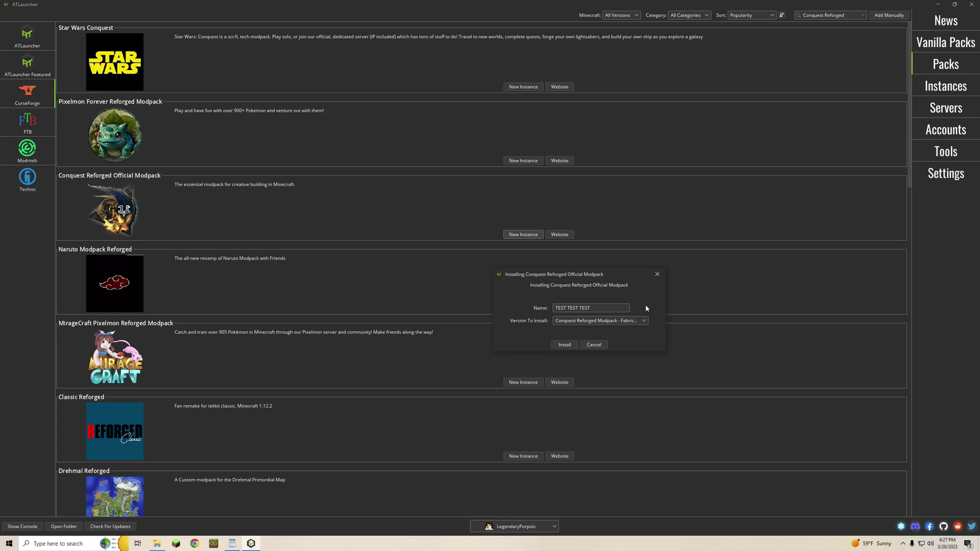
left_click(563, 346)
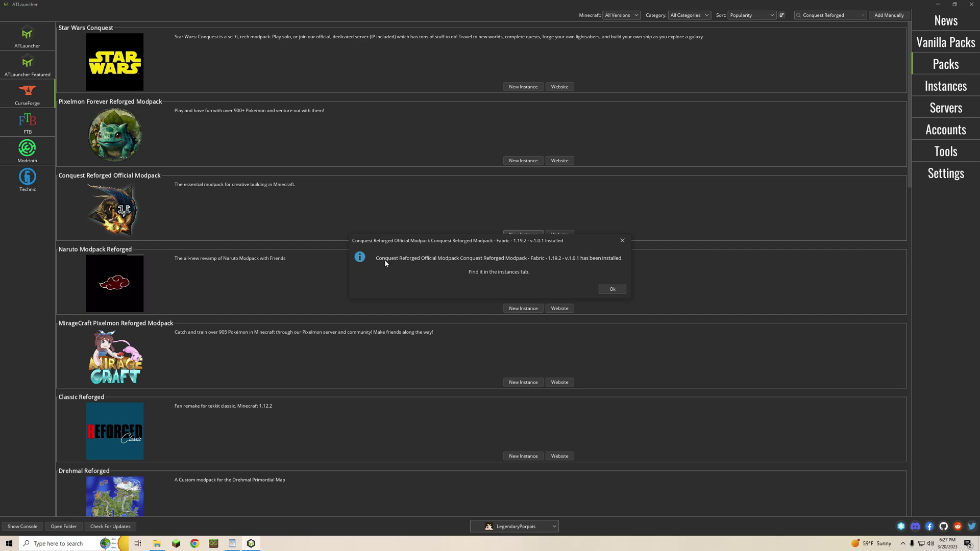
left_click(613, 290)
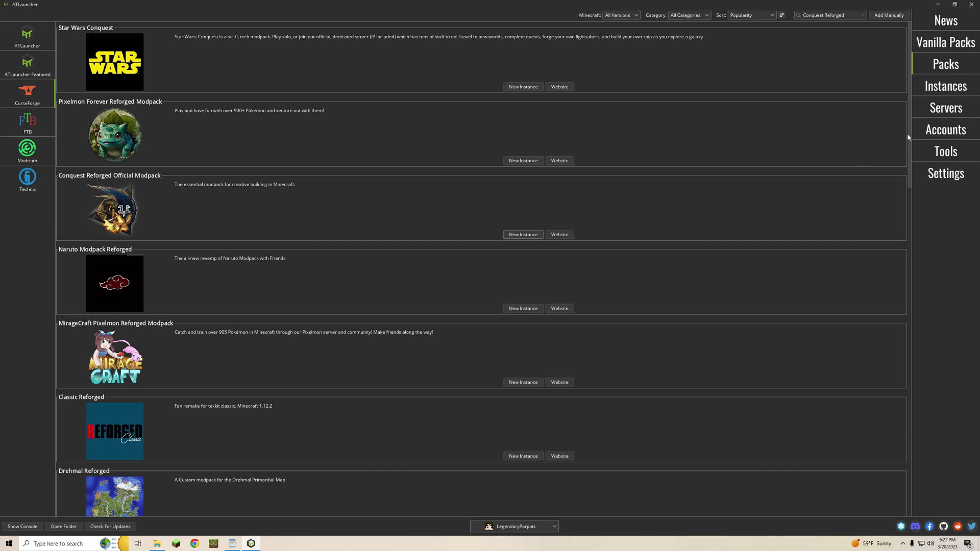
- Review the installed instances and examine the maximum memory setting in the Java/Minecraft settings
left_click(948, 88)
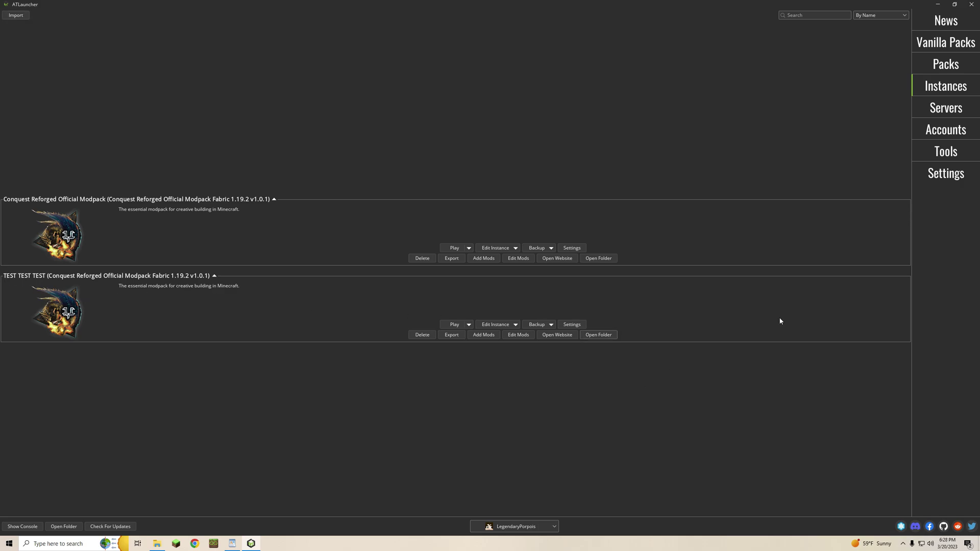
left_click(947, 176)
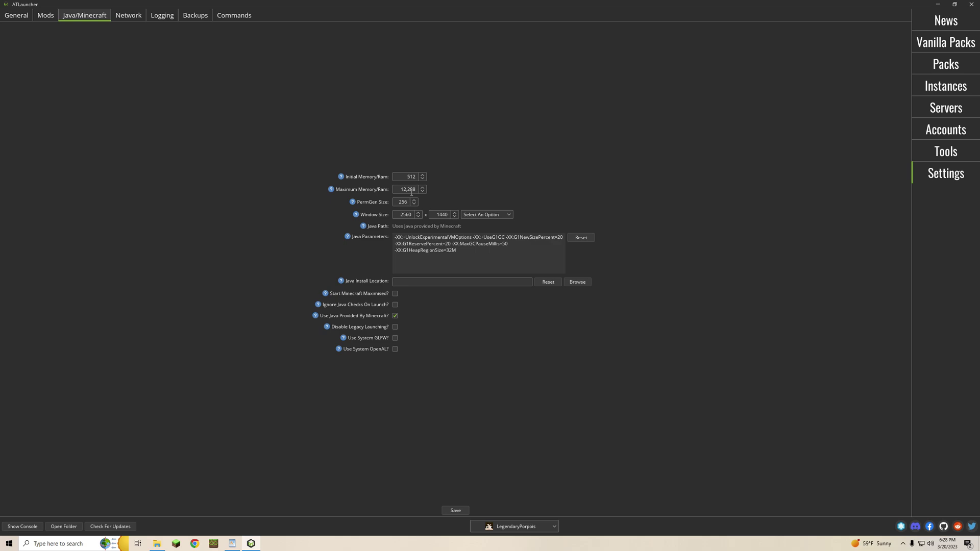
left_click_drag(400, 190, 420, 188)
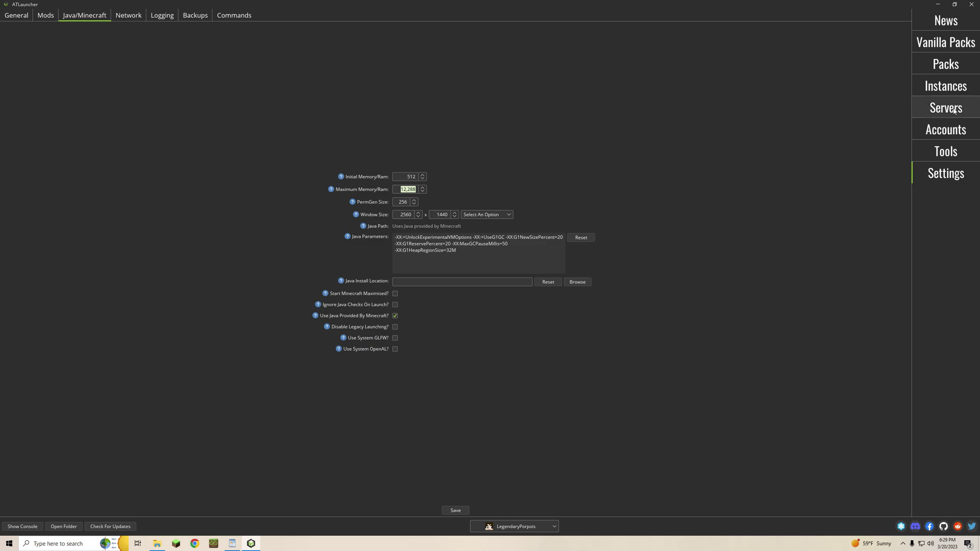
- Launch the TEST TEST TEST instance
left_click(950, 87)
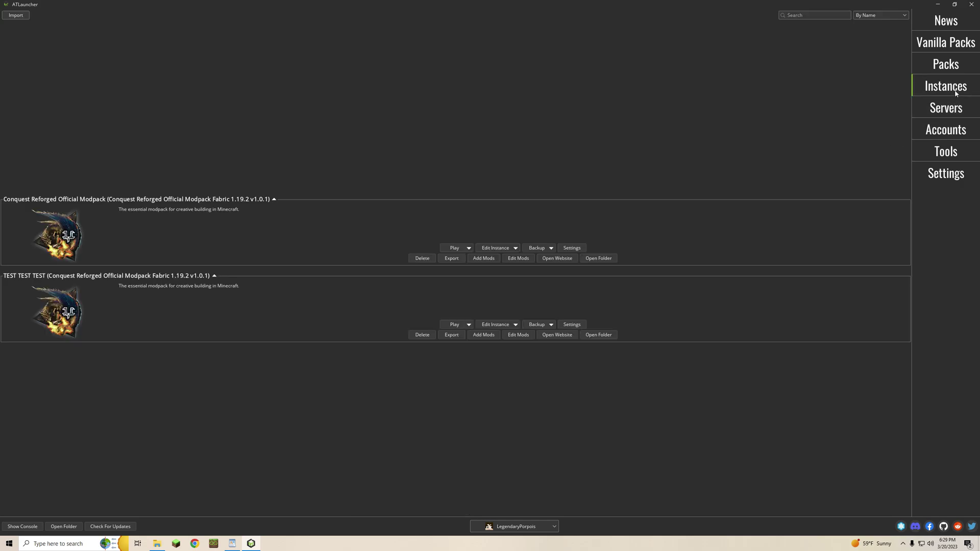
left_click(454, 325)
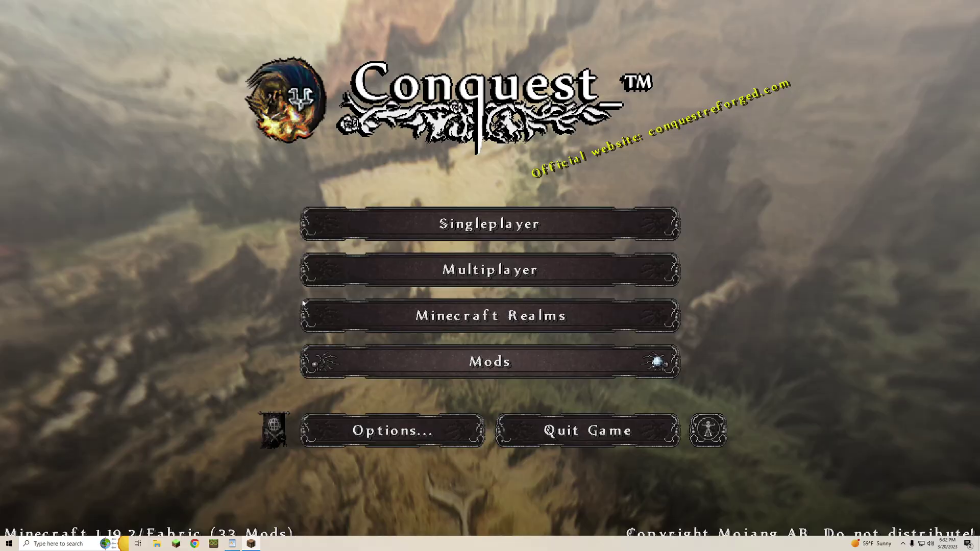
- Look through the list of mods included in the modpack, then return to the title screen
left_click(489, 365)
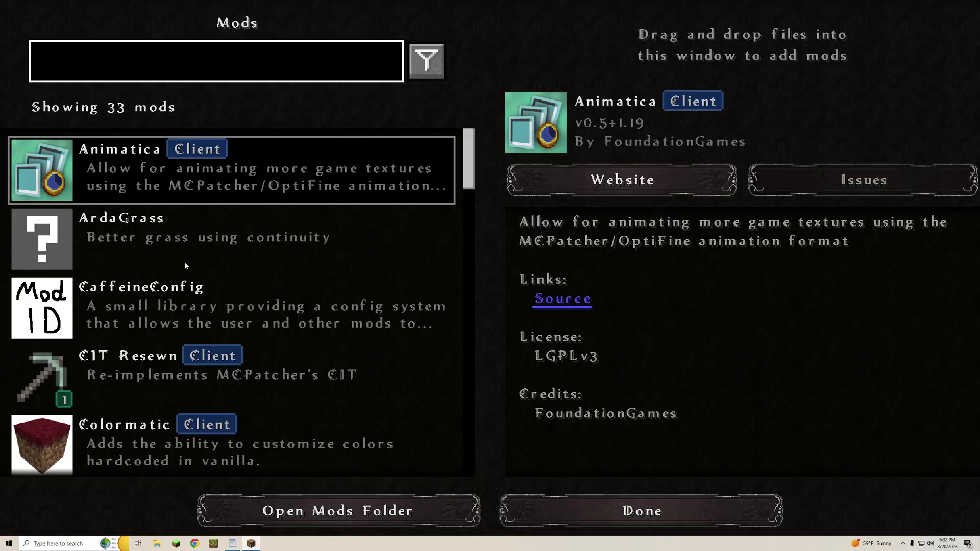
scroll(194, 268, "down", 8)
scroll(204, 275, "up", 5)
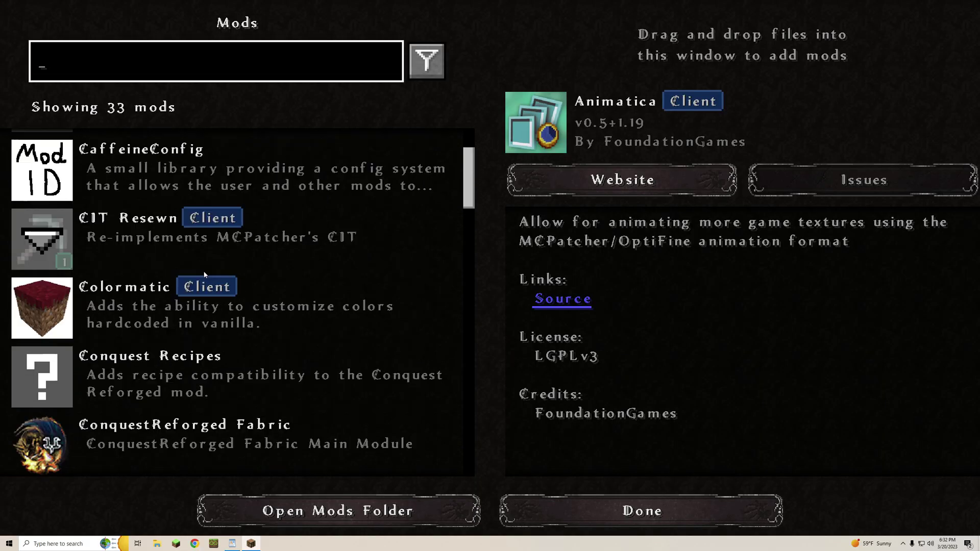
scroll(164, 254, "up", 3)
scroll(151, 254, "down", 8)
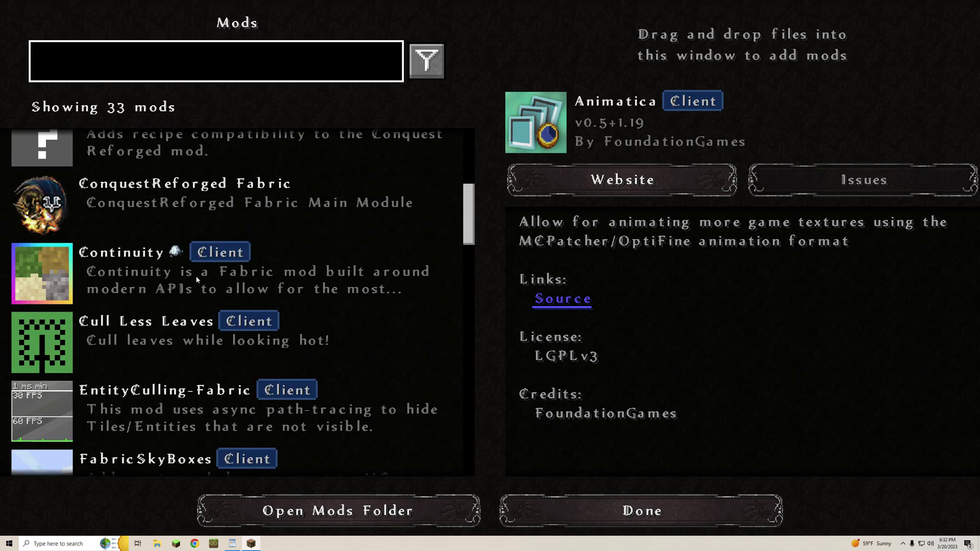
scroll(197, 279, "up", 1)
scroll(228, 301, "down", 8)
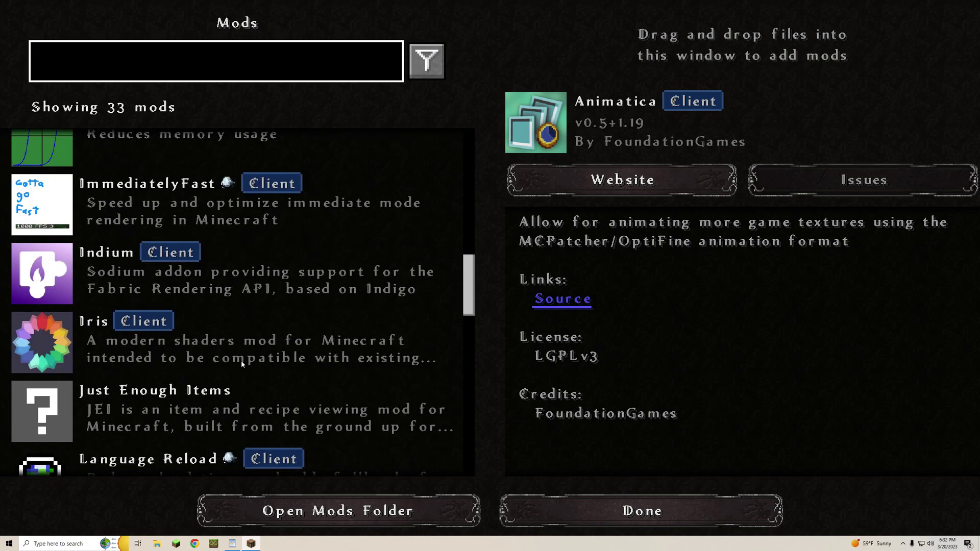
scroll(245, 358, "down", 3)
left_click(642, 511)
- View the options for creating a new single-player world and leave without creating one
left_click(348, 221)
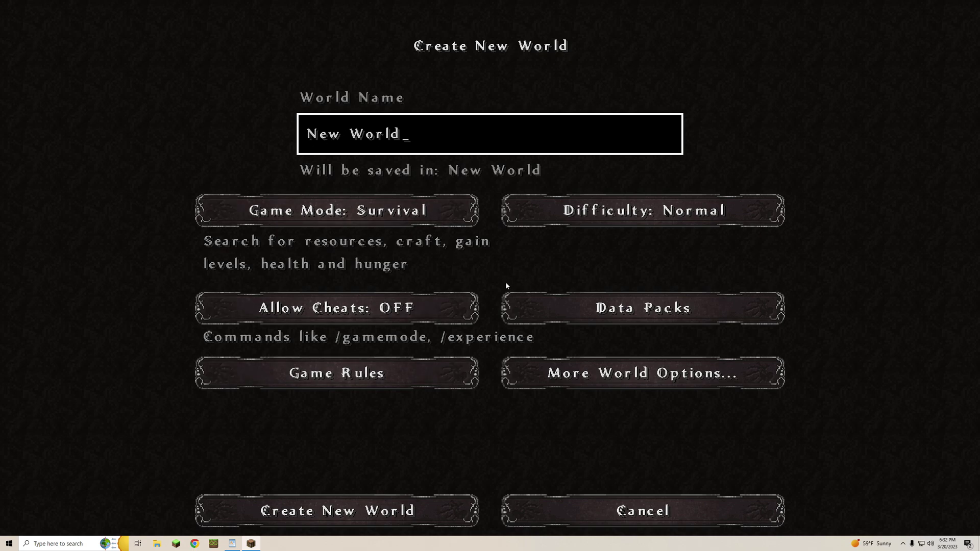
left_click(572, 508)
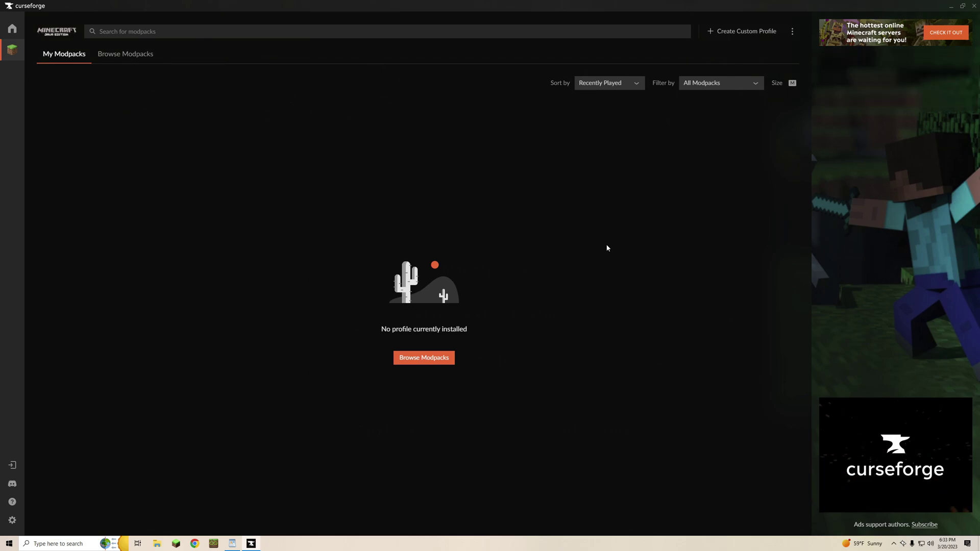
- Switch to CurseForge, browse the Minecraft modpacks and filter them to game version 1.19.2
left_click(10, 34)
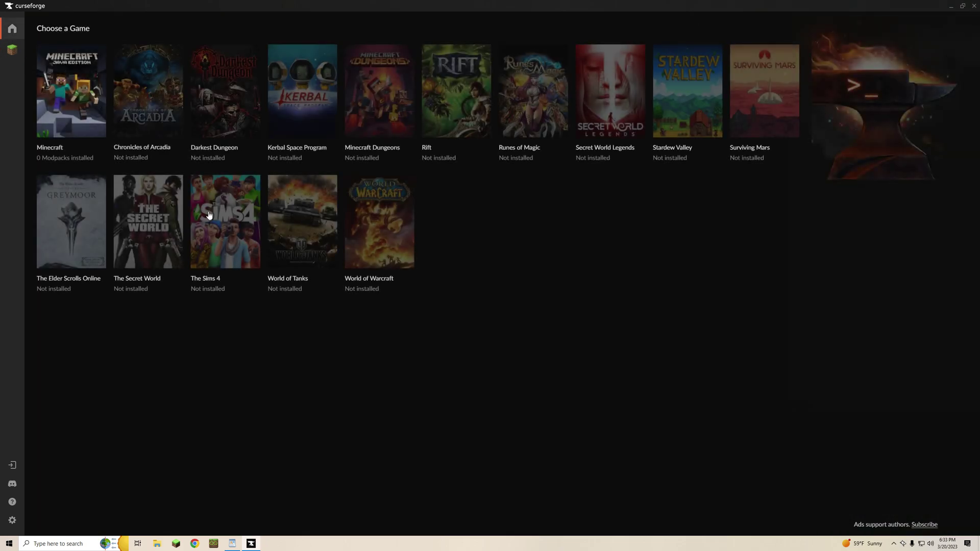
left_click(74, 105)
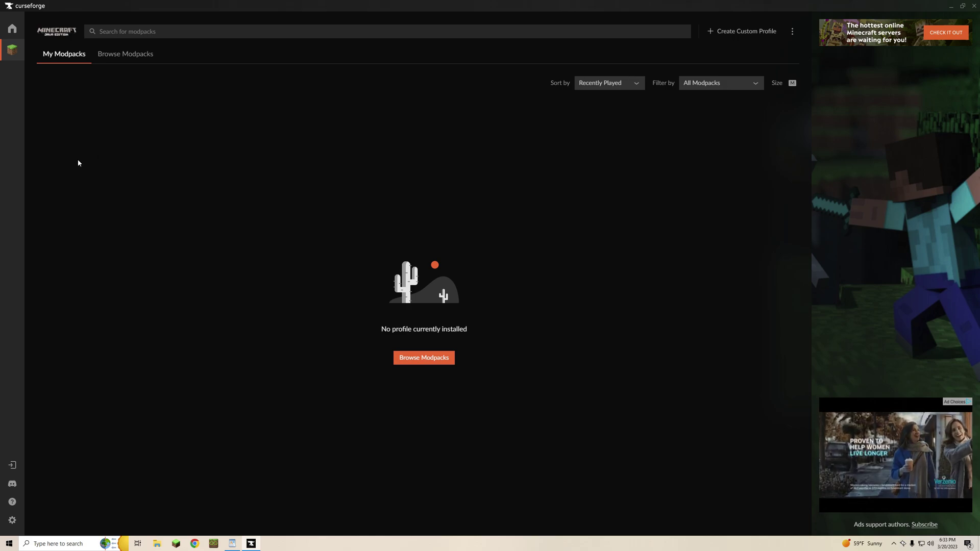
left_click(116, 60)
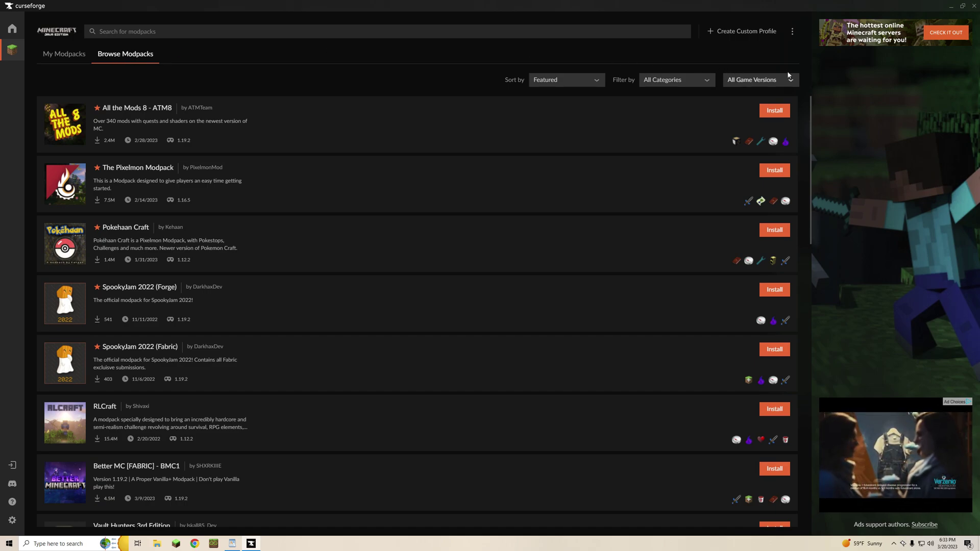
left_click(758, 80)
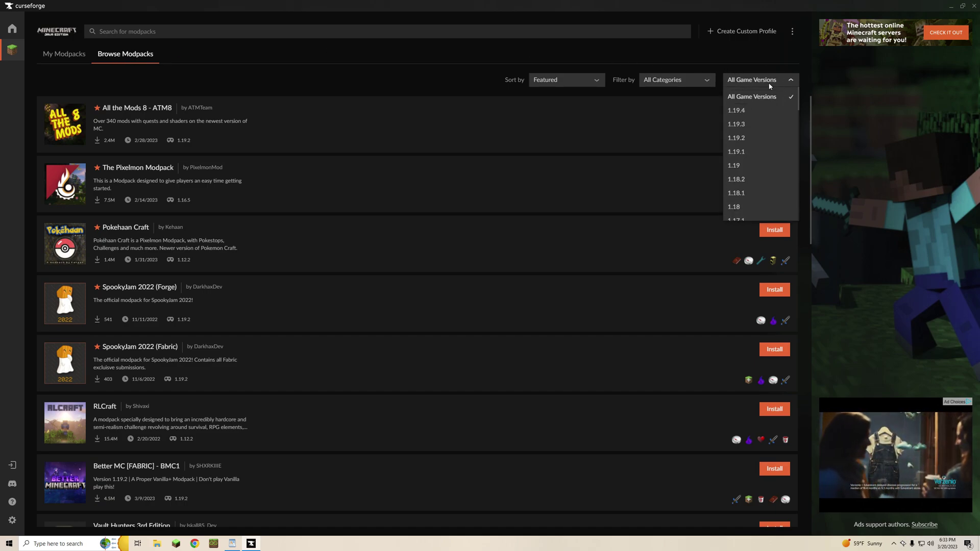
left_click(748, 140)
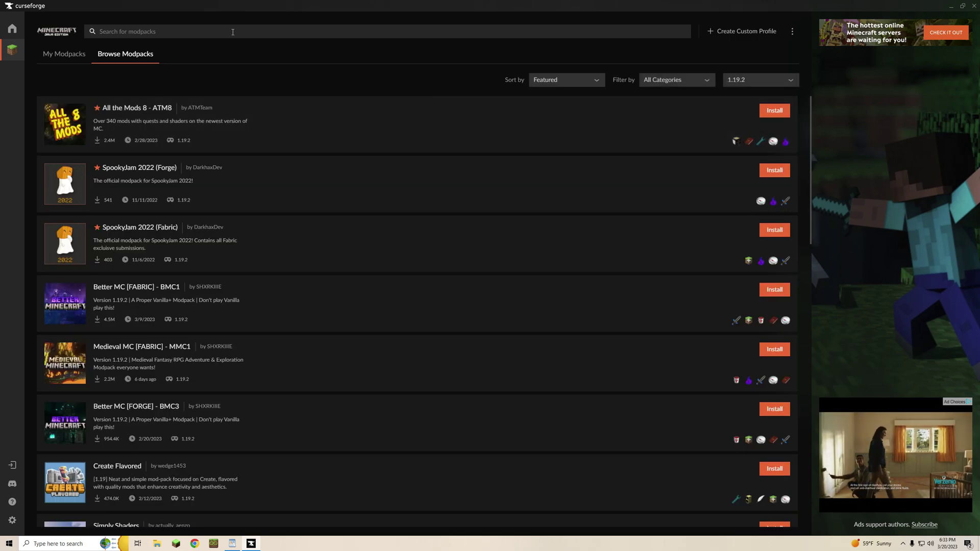
- Search the modpacks for "Conquest Reforged" and open the Conquest Reforged Official Modpack page
left_click(124, 37)
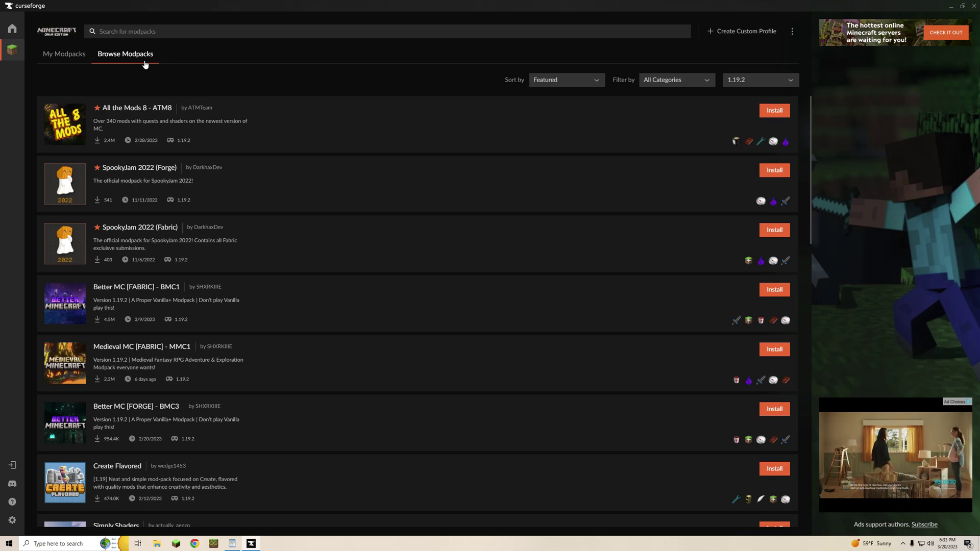
type("Conquest Re")
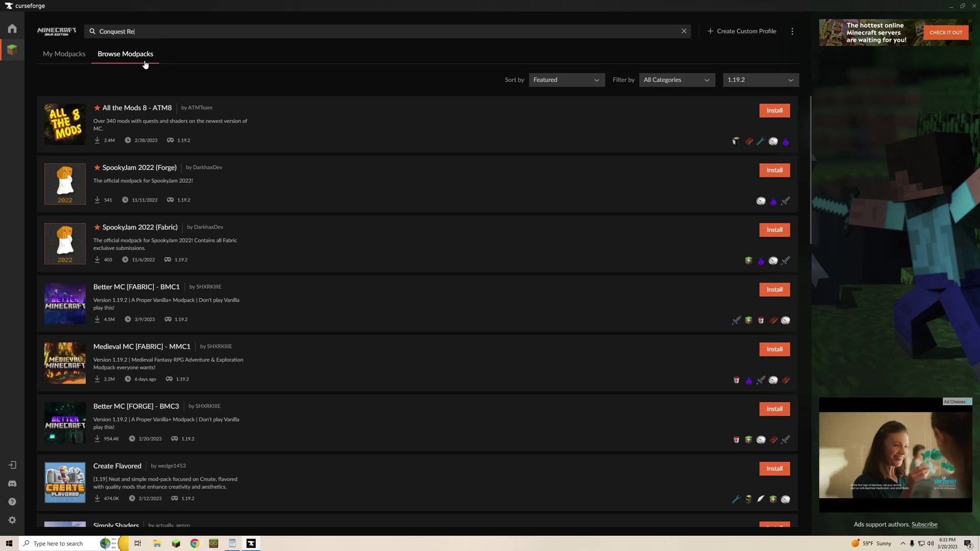
type("forged")
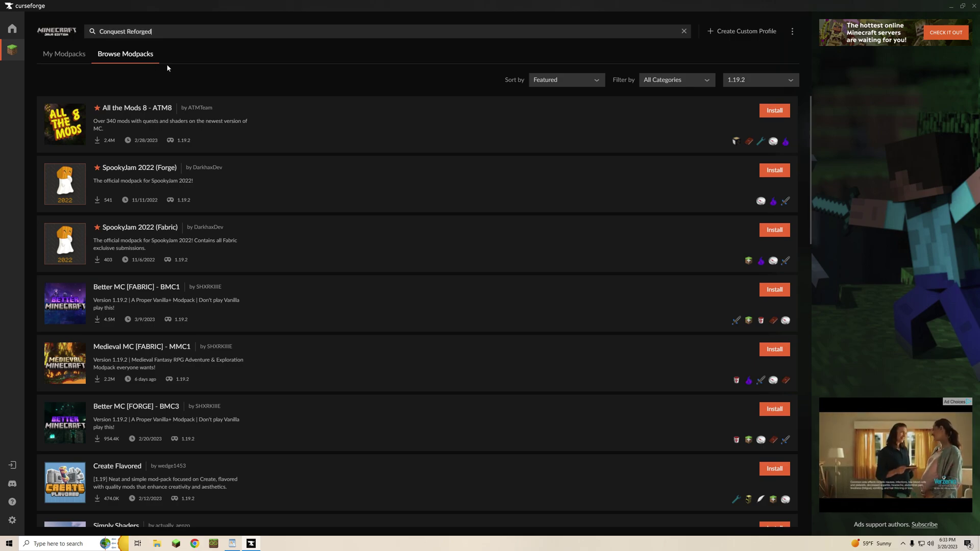
key("Return")
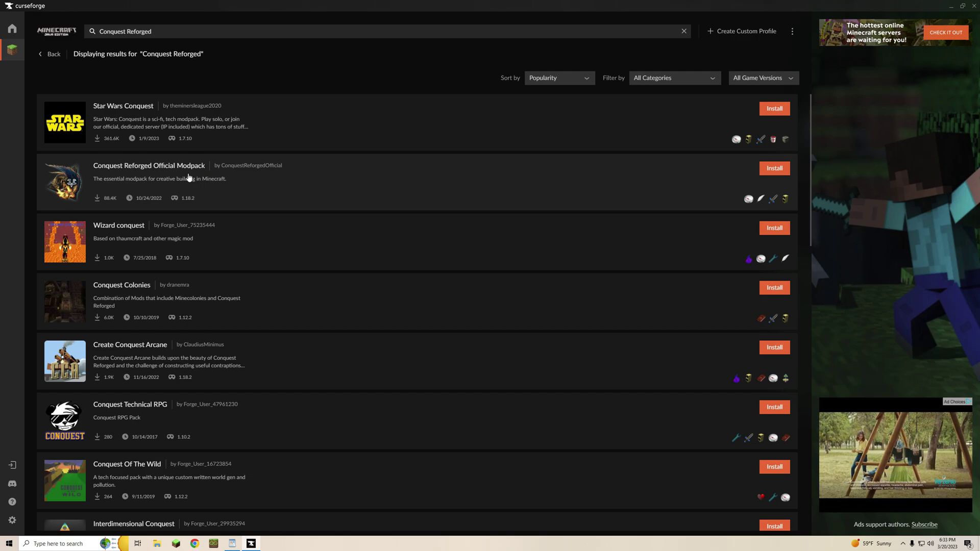
left_click(168, 167)
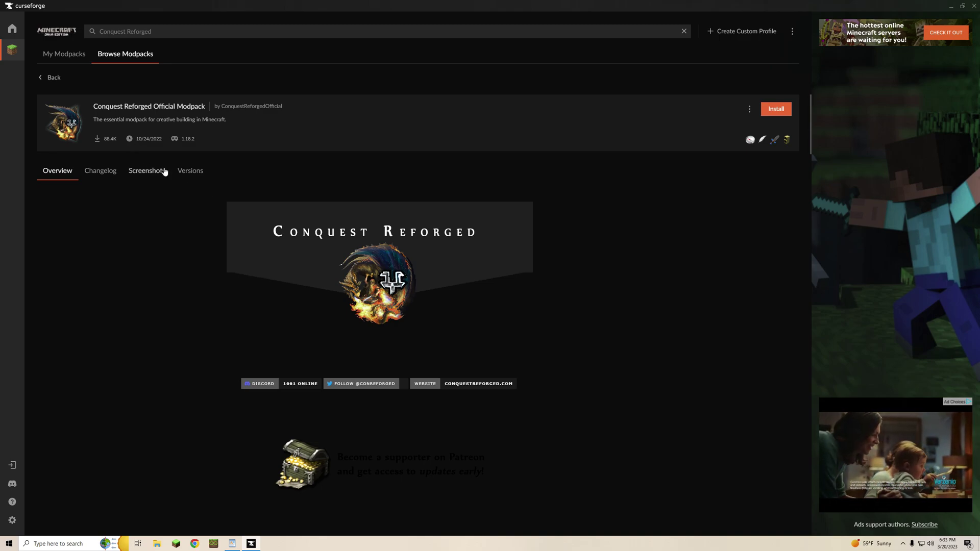
- Install the version Conquest Reforged Official Modpack Fabric 1.19.2 v1.0.1.zip and return to the installed modpacks
left_click(190, 172)
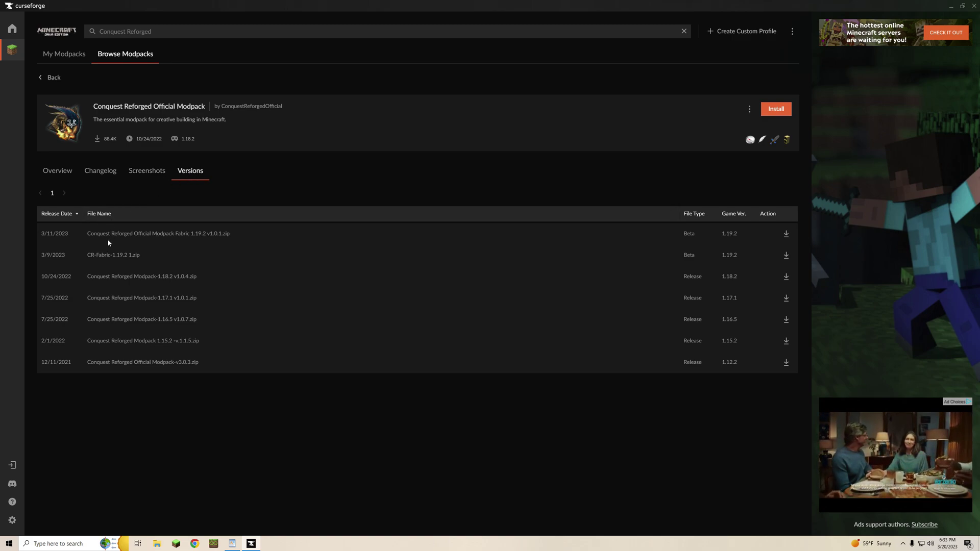
left_click_drag(42, 233, 242, 237)
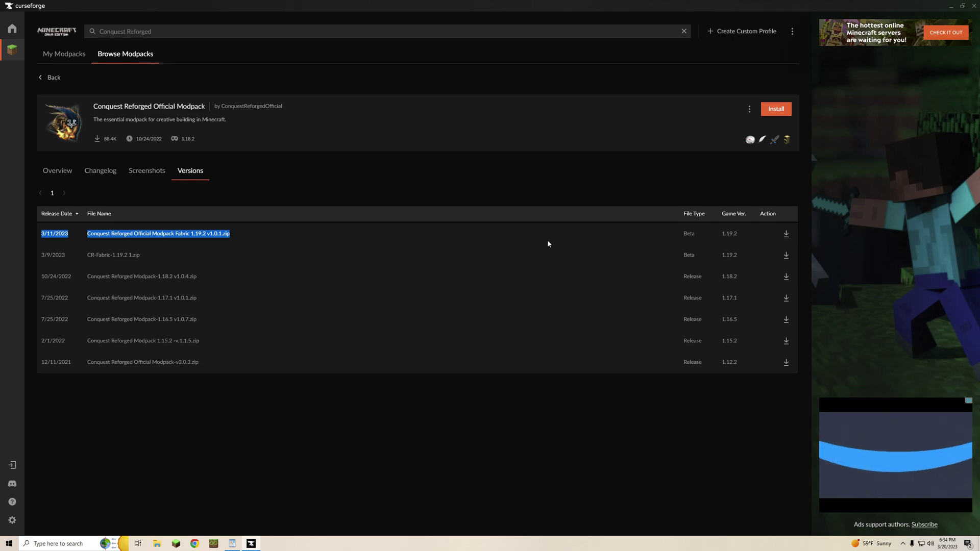
left_click(787, 236)
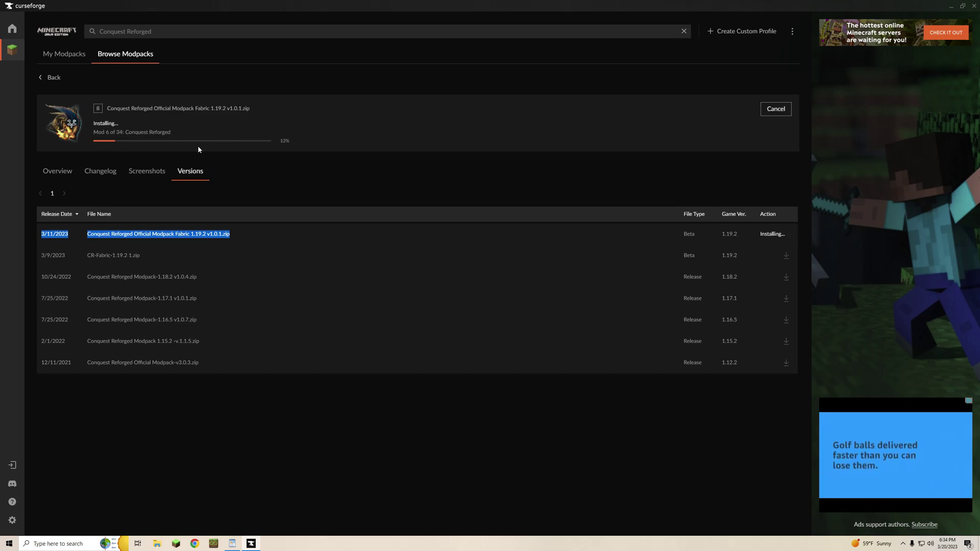
left_click(255, 231)
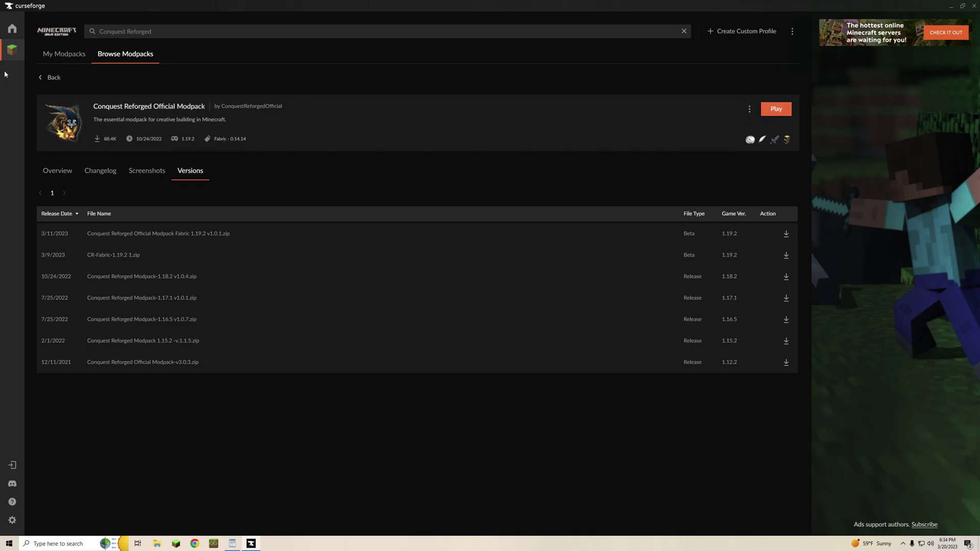
left_click(12, 49)
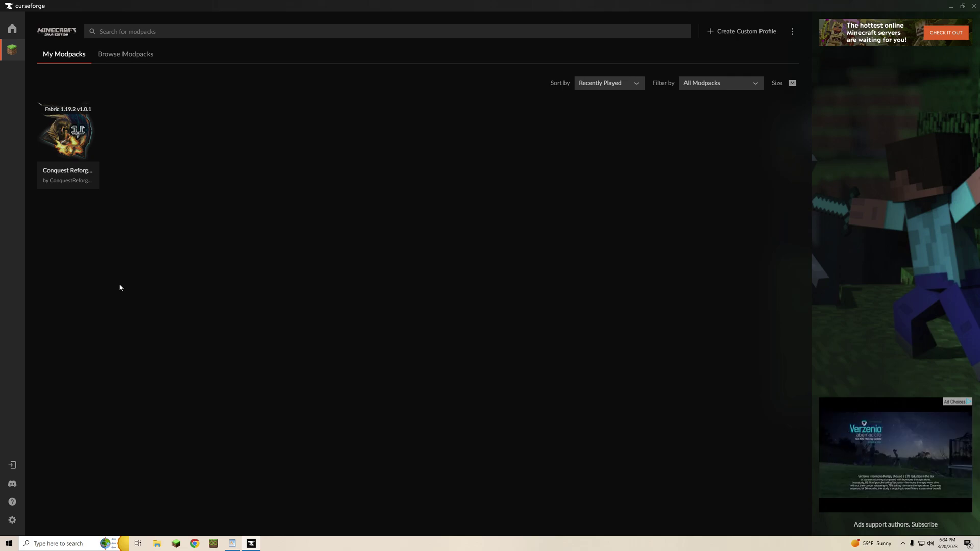
- Set the game resolution in the Minecraft-specific settings to use the desktop resolution
left_click(12, 520)
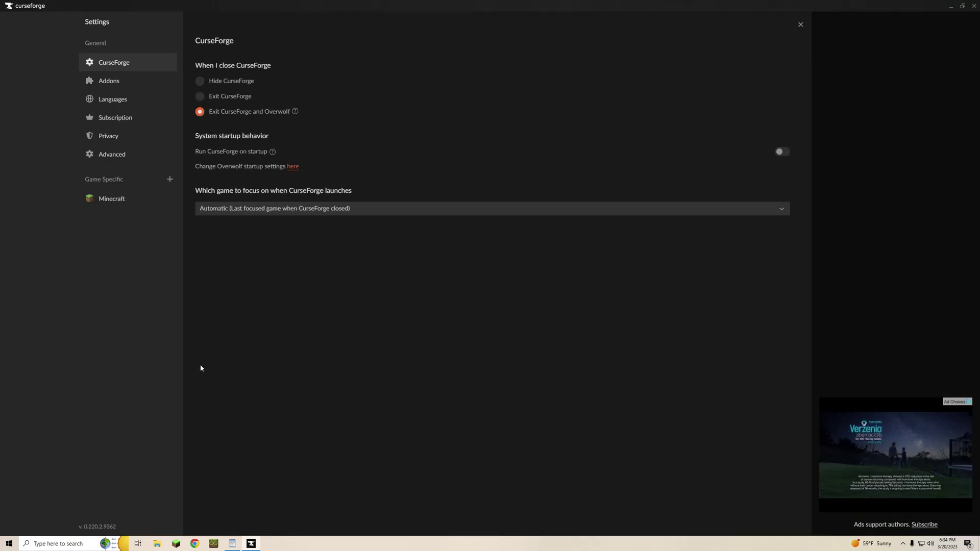
left_click(121, 199)
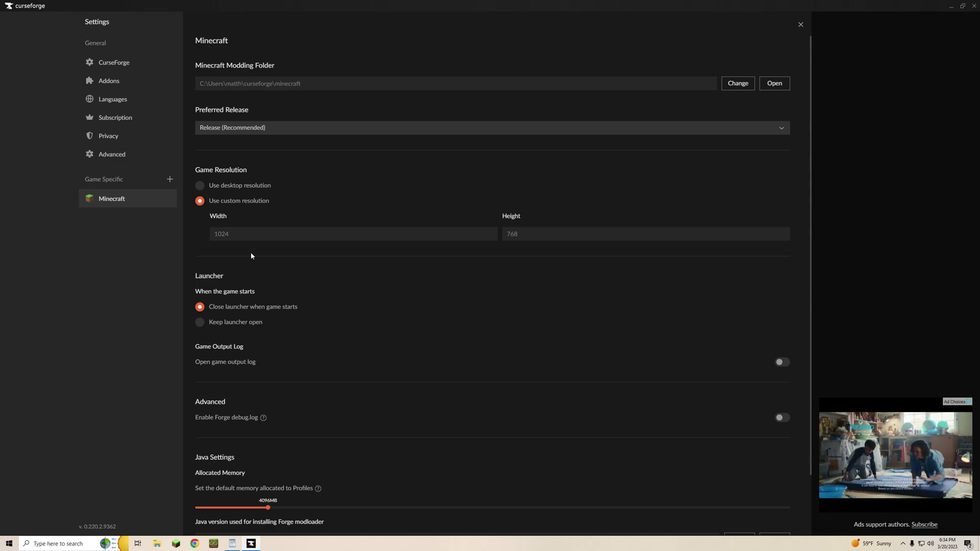
left_click(200, 185)
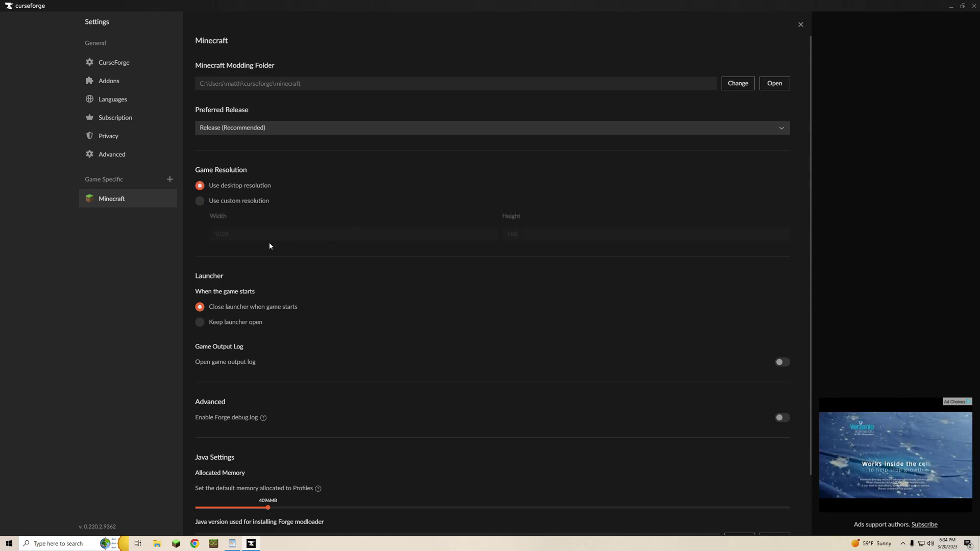
- Set the default memory allocated to Minecraft profiles to 8896 MB, then reopen the Minecraft settings to check it
scroll(309, 300, "down", 2)
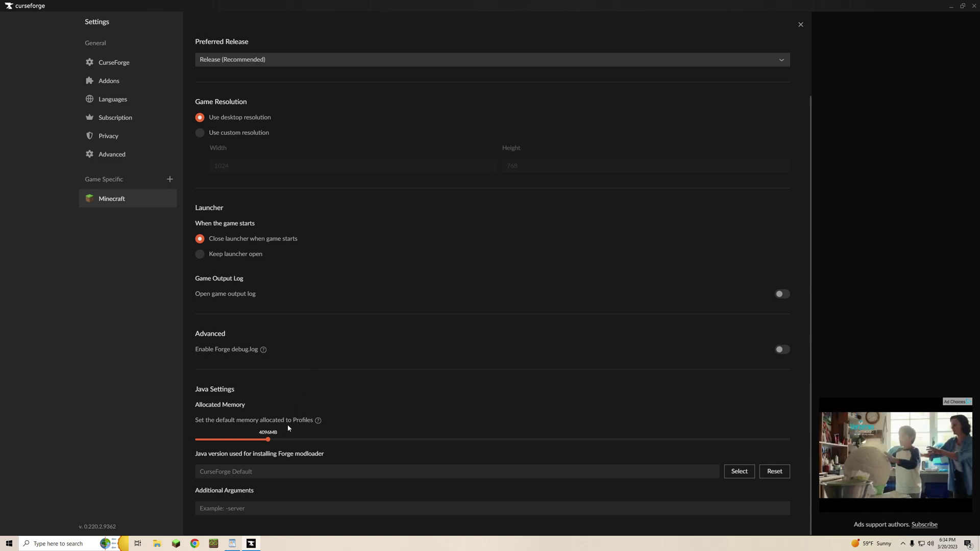
left_click_drag(265, 439, 355, 443)
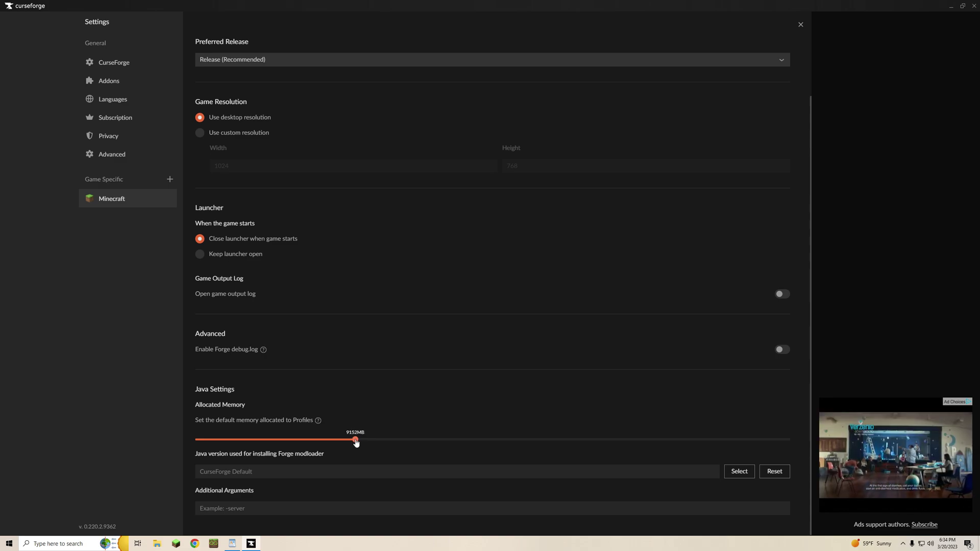
mouse_move(355, 443)
left_mouse_down()
mouse_move(792, 454)
mouse_move(205, 442)
mouse_move(353, 443)
mouse_move(346, 437)
left_mouse_up()
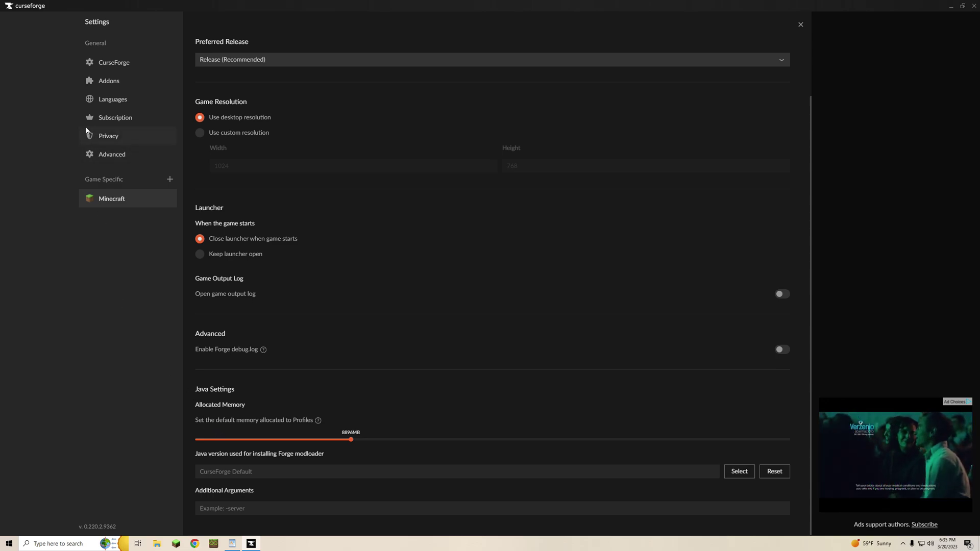
left_click(120, 66)
left_click(108, 204)
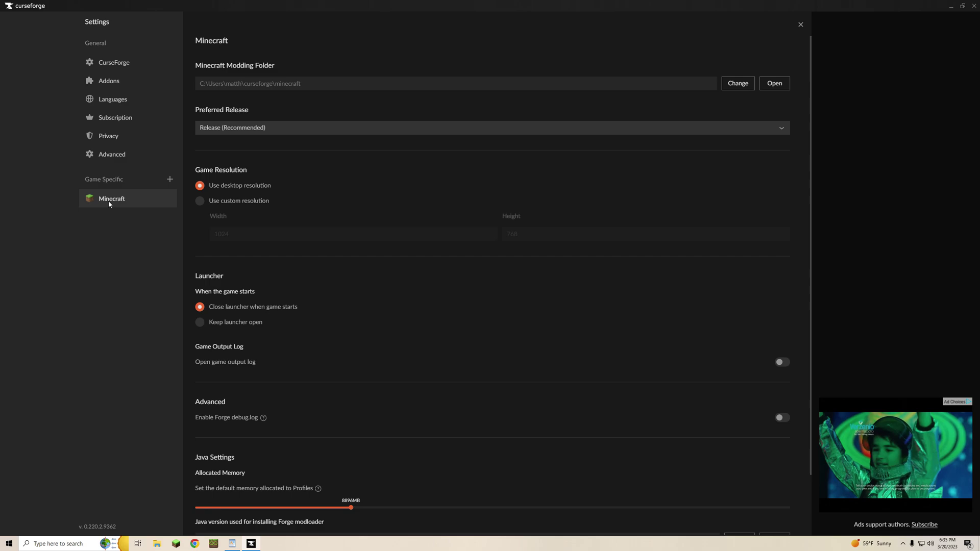